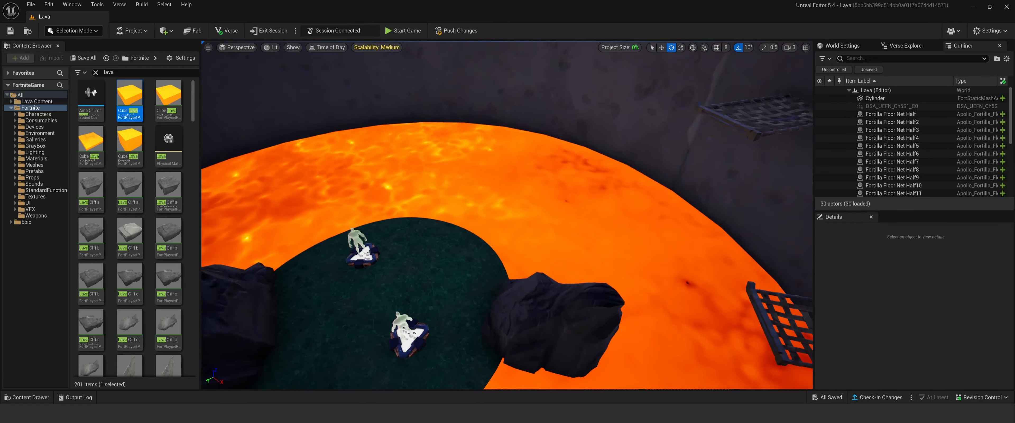
- Examine the circular spawn platform, the two player spawn pads, the surrounding rocks and the lava from several angles
key(a)
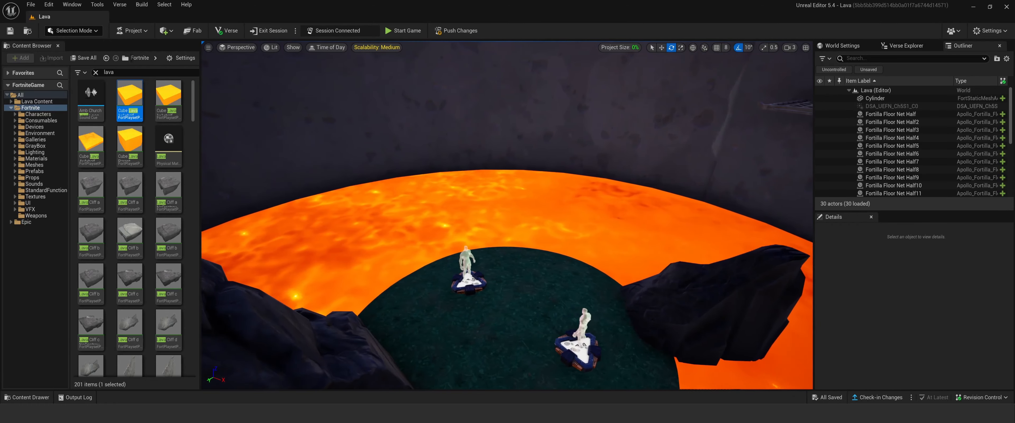
key(d)
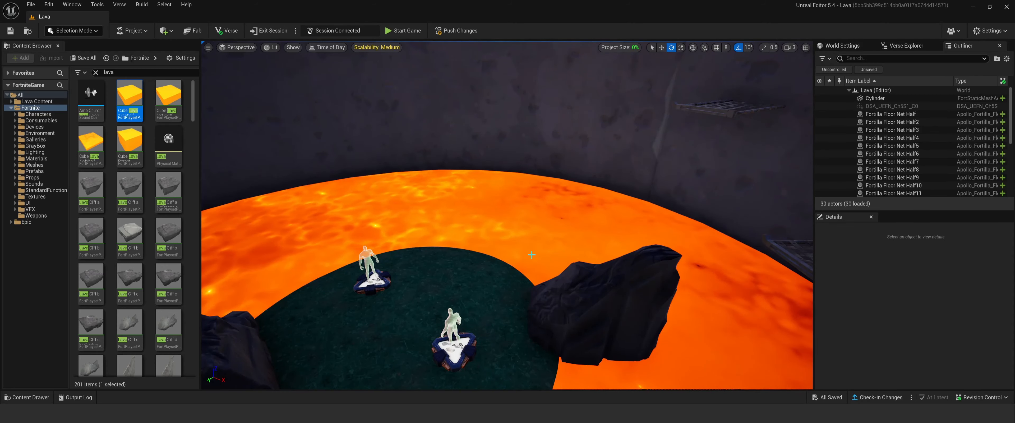
mouse_move(532, 255)
right_down()
mouse_move(543, 244)
mouse_move(518, 247)
right_up()
key(w)
key(s)
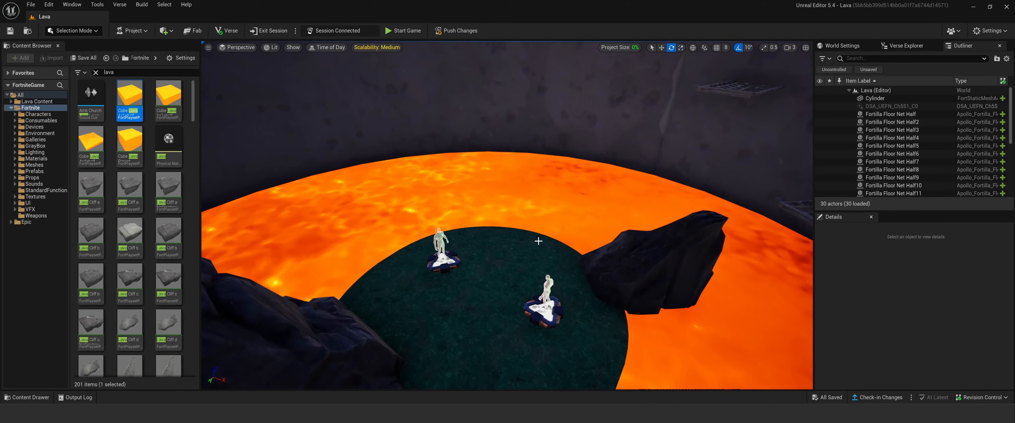
right_drag(518, 247, 533, 236)
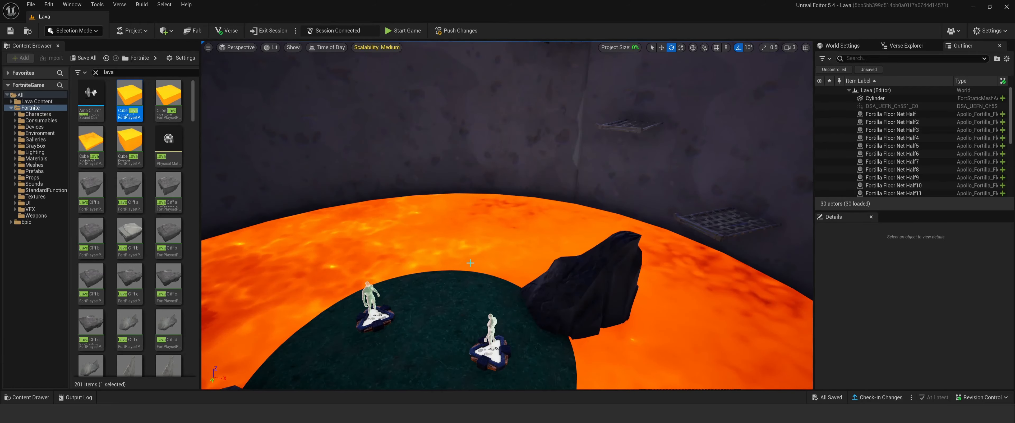
mouse_move(514, 301)
right_down()
mouse_move(512, 320)
mouse_move(512, 299)
right_up()
key(w)
key(d)
key(s)
key(w)
key(a)
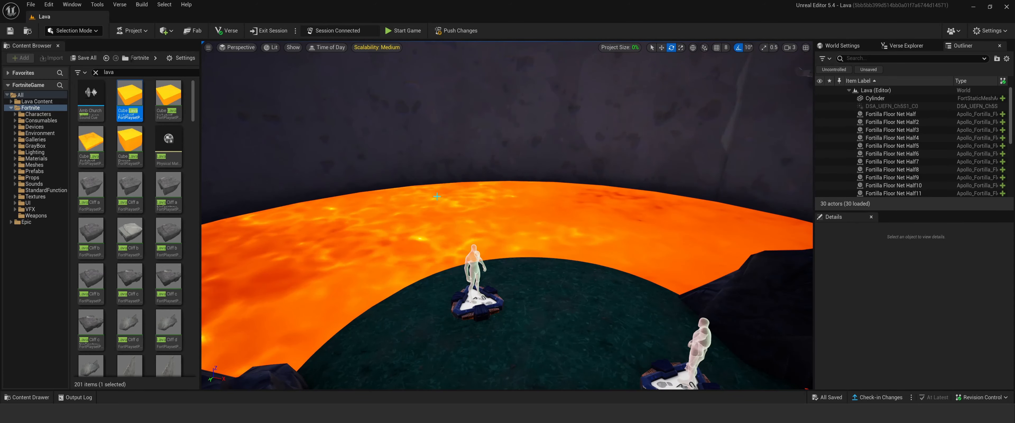
mouse_move(517, 267)
right_down()
mouse_move(511, 258)
mouse_move(517, 268)
right_up()
key(s)
key(w)
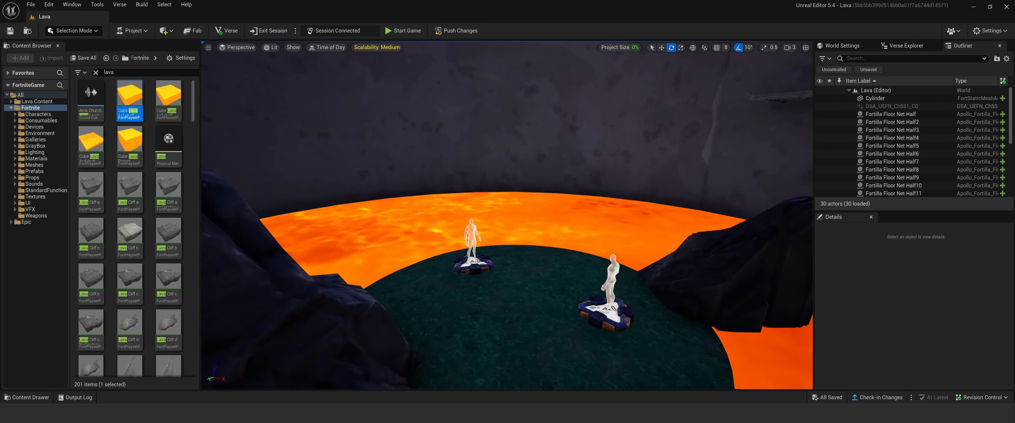
- Start a playtest in the connected Fortnite session and run the character off the spawn platform onto the lava
click(627, 369)
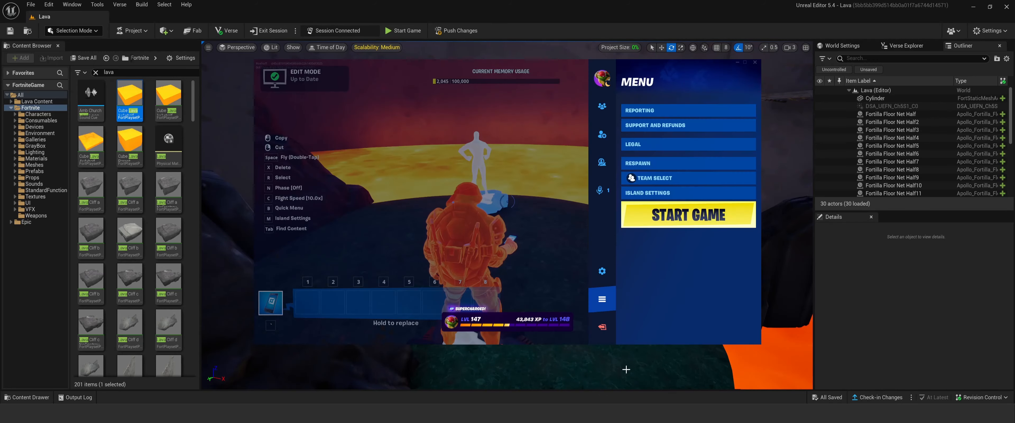
click(693, 214)
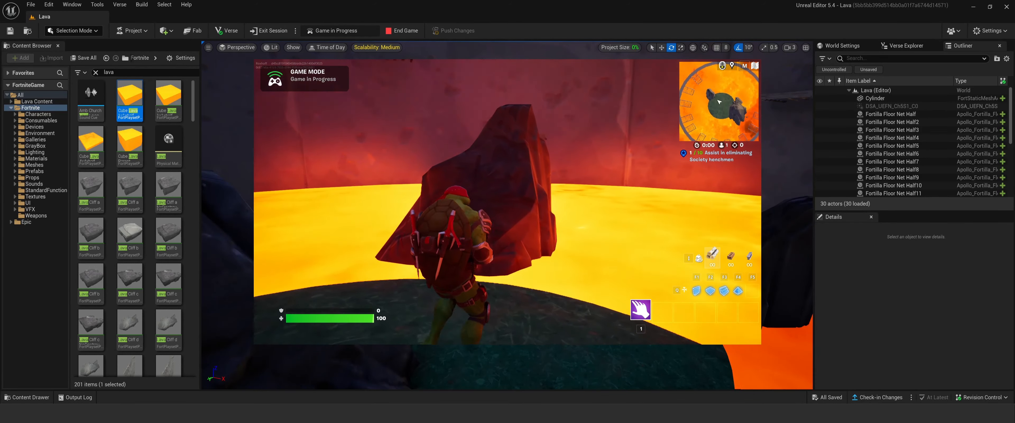
key(w)
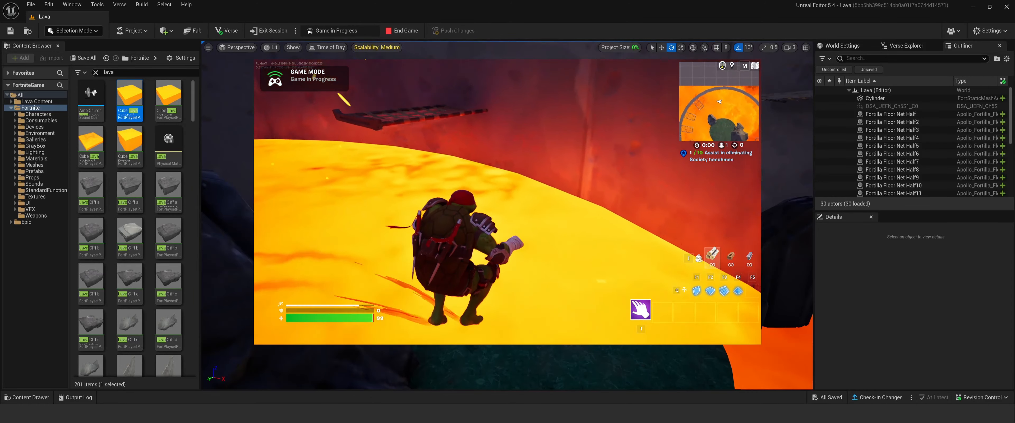
key(w)
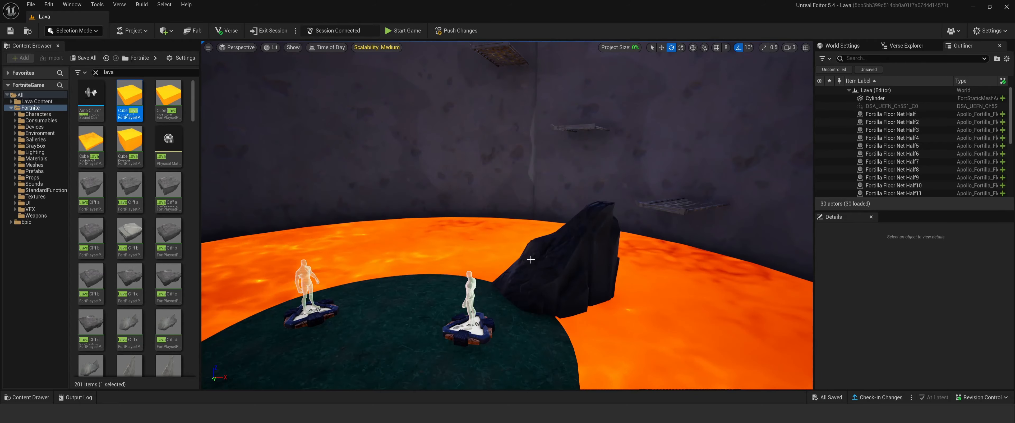
- Select the floor net platform mounted on the cylinder wall just above the lava
right_drag(546, 288, 591, 247)
right_drag(524, 253, 524, 250)
key(w)
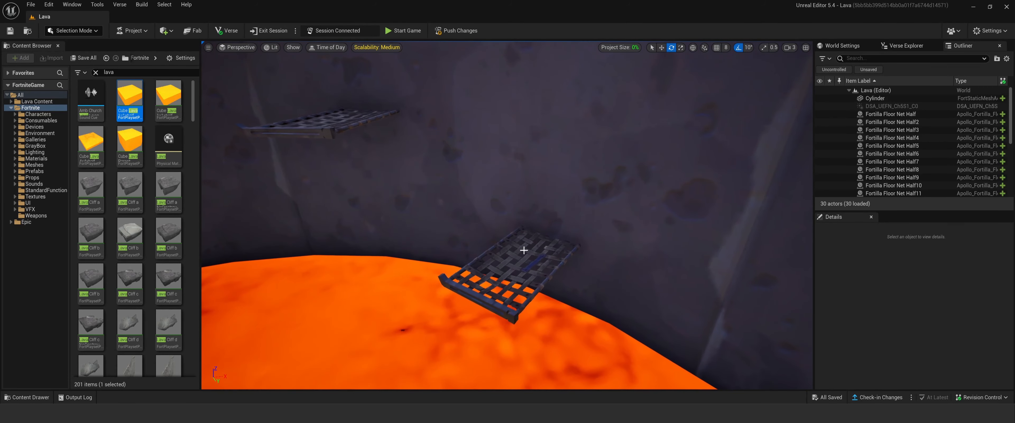
click(524, 254)
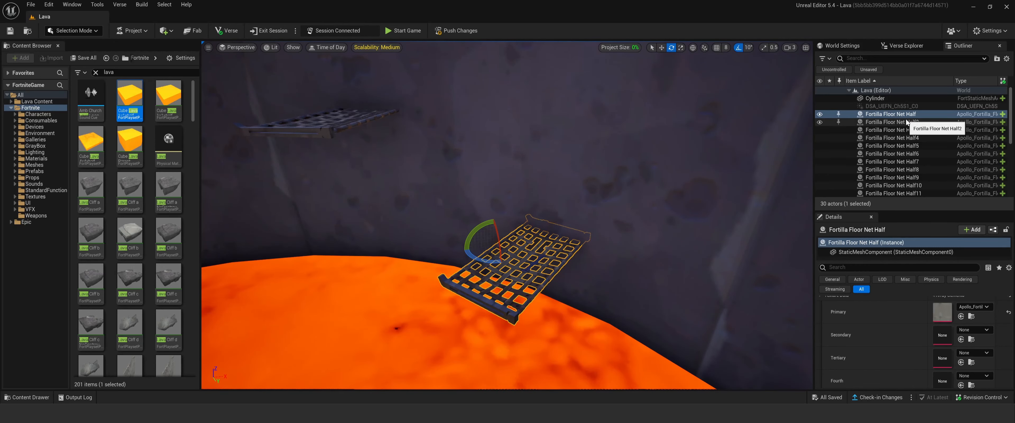
- Select the Cylinder that encloses the arena and view the list of available editor modes
right_drag(571, 225, 475, 242)
click(626, 199)
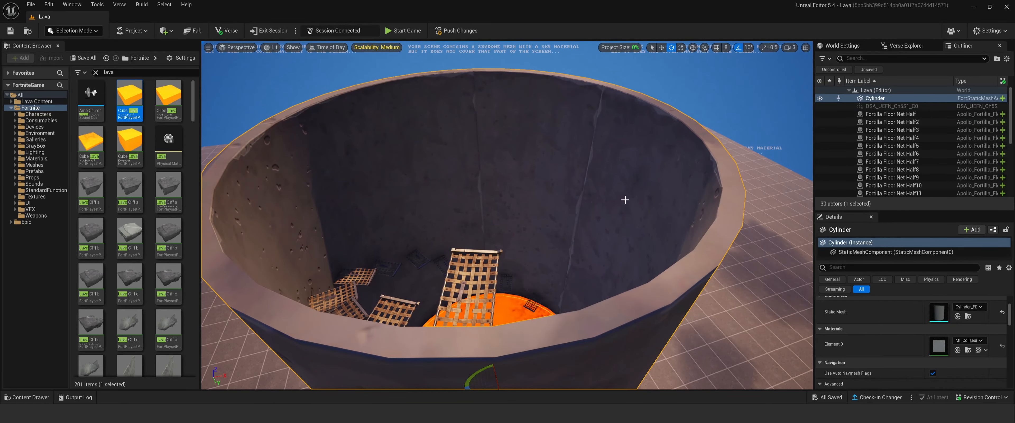
right_drag(626, 200, 560, 215)
click(97, 31)
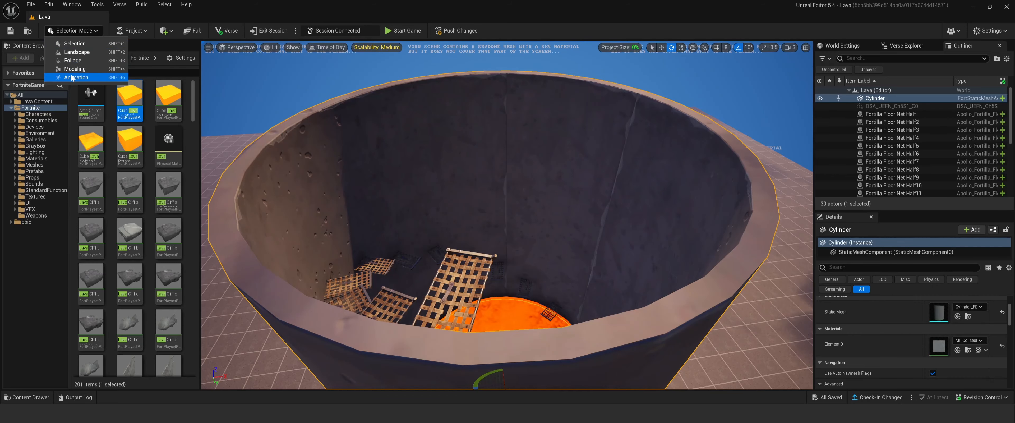
click(81, 31)
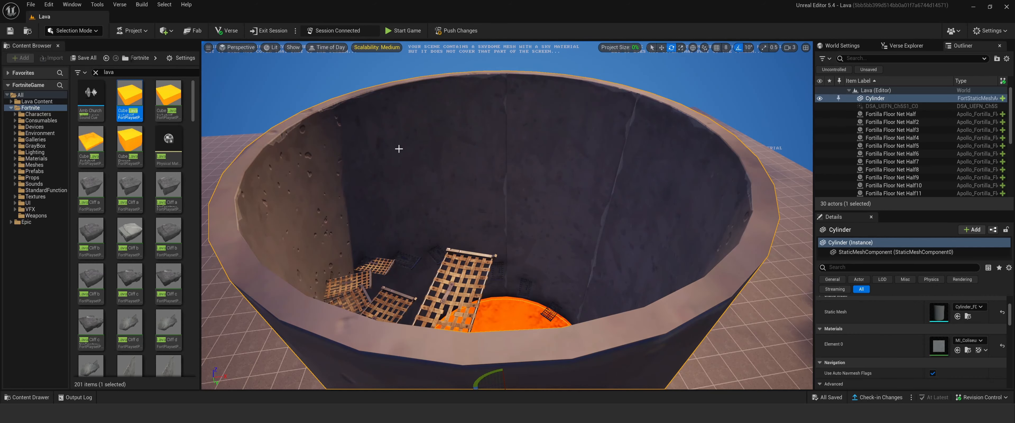
- Examine the cylinder's rim, inner wall, net platforms and the lava floor from above
right_drag(399, 149, 395, 130)
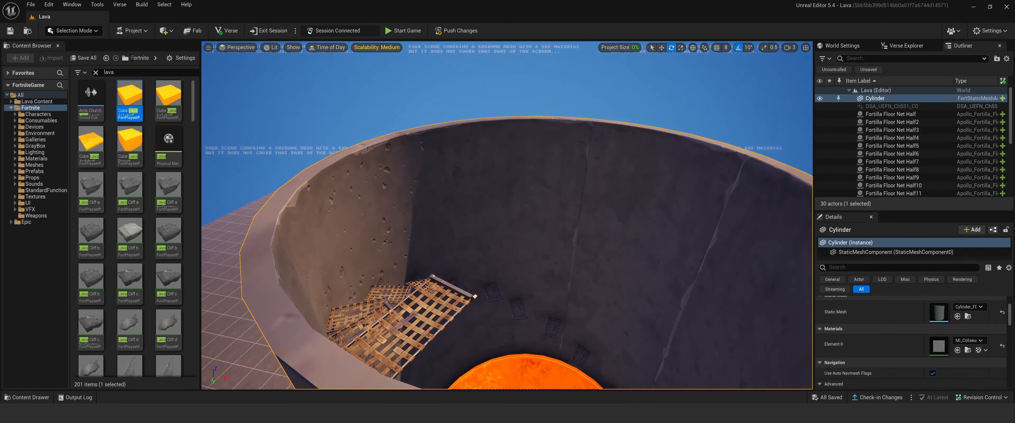
right_drag(447, 259, 447, 285)
right_drag(575, 122, 576, 138)
mouse_move(493, 245)
right_down()
mouse_move(492, 265)
mouse_move(493, 251)
right_up()
right_drag(458, 339, 561, 235)
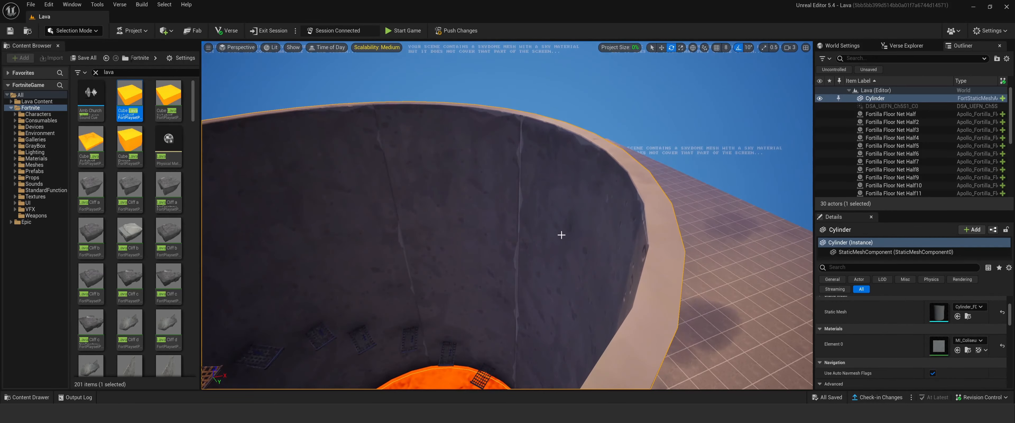
right_drag(243, 215, 251, 271)
key(s)
key(w)
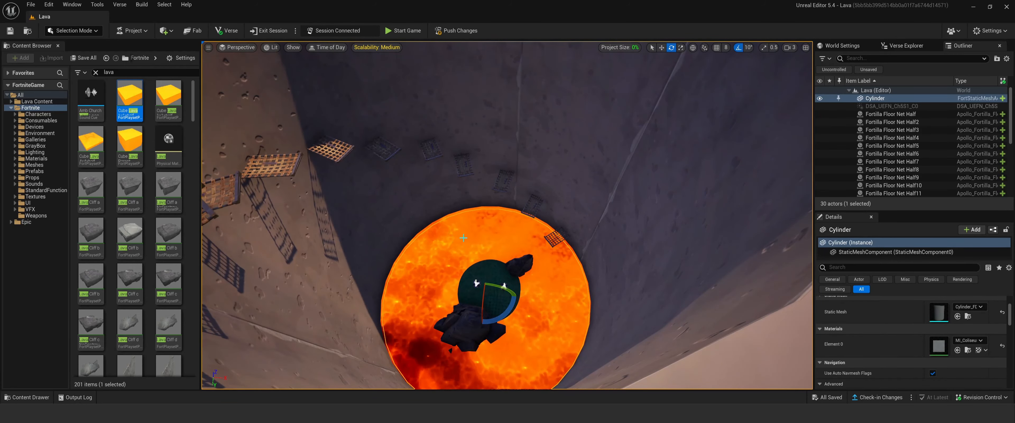
- Select the lava tile whose corner sticks out from under the base of the cylinder
right_drag(513, 218, 453, 193)
key(s)
key(d)
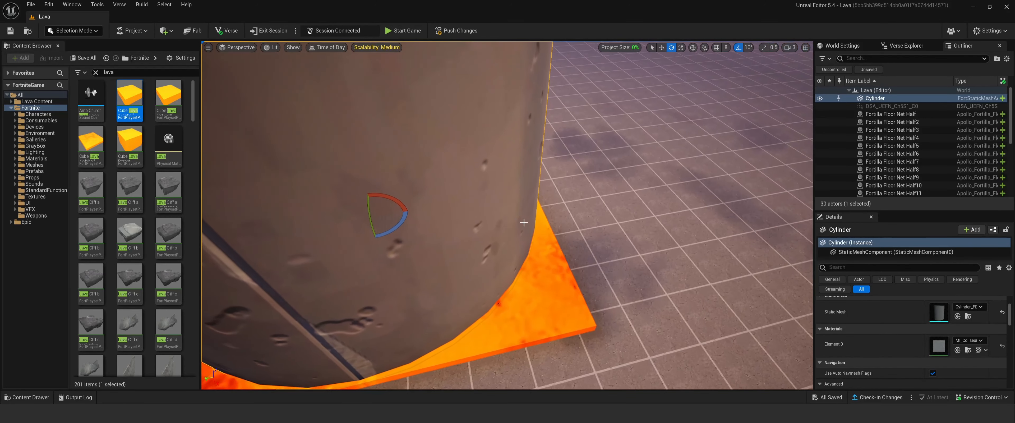
click(553, 287)
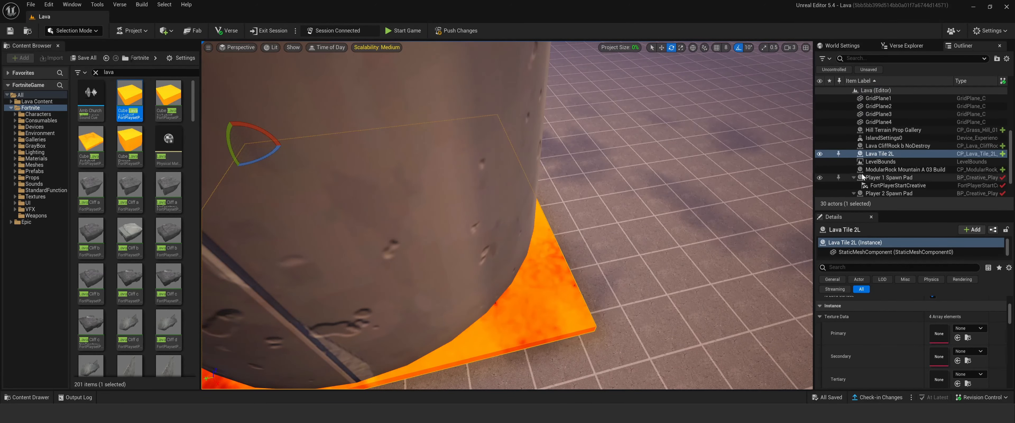
- Select the Prop Mover device on the exposed corner of the lava tile and inspect its placement
key(w)
right_drag(614, 258, 477, 217)
key(d)
key(w)
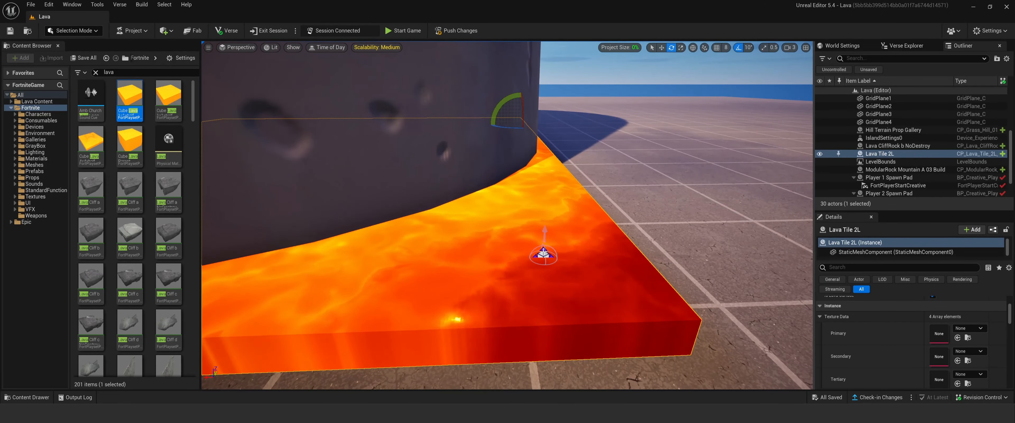
click(544, 255)
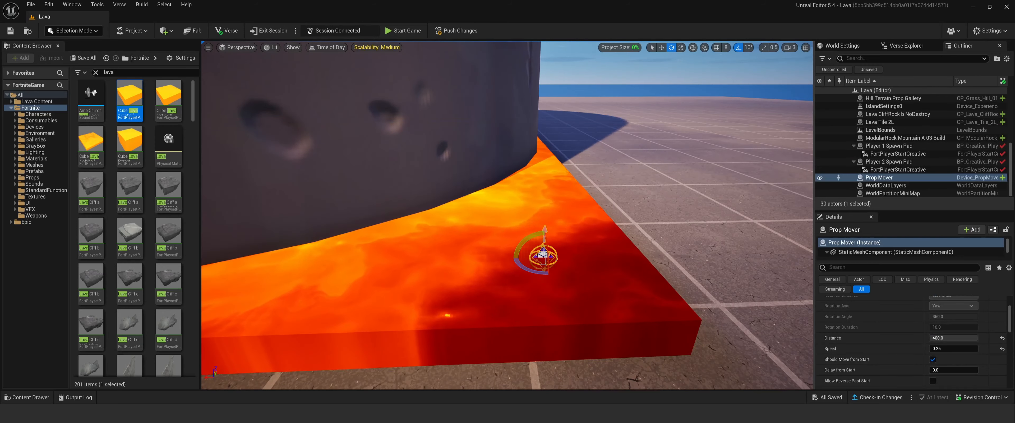
key(d)
mouse_move(540, 302)
right_down()
mouse_move(508, 304)
mouse_move(527, 302)
right_up()
key(a)
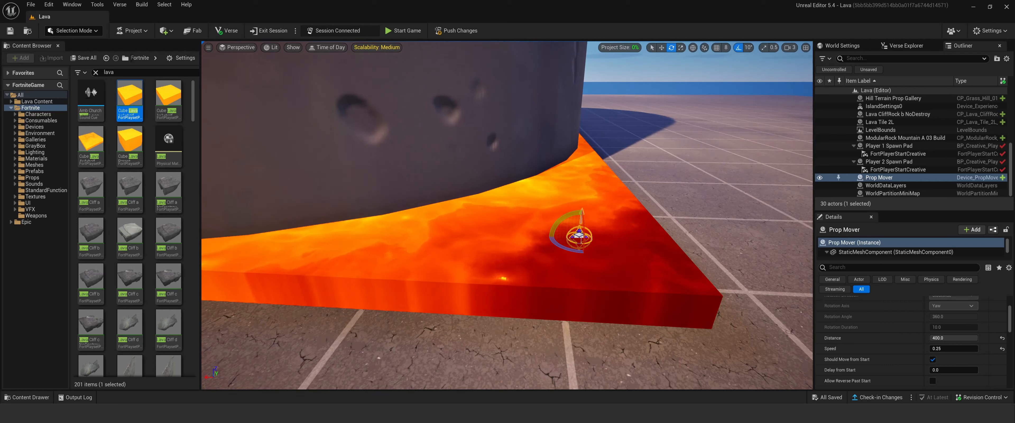
- Search the Devices folder for "move" and place a second Prop Mover on the lava tile beside the existing one
click(33, 126)
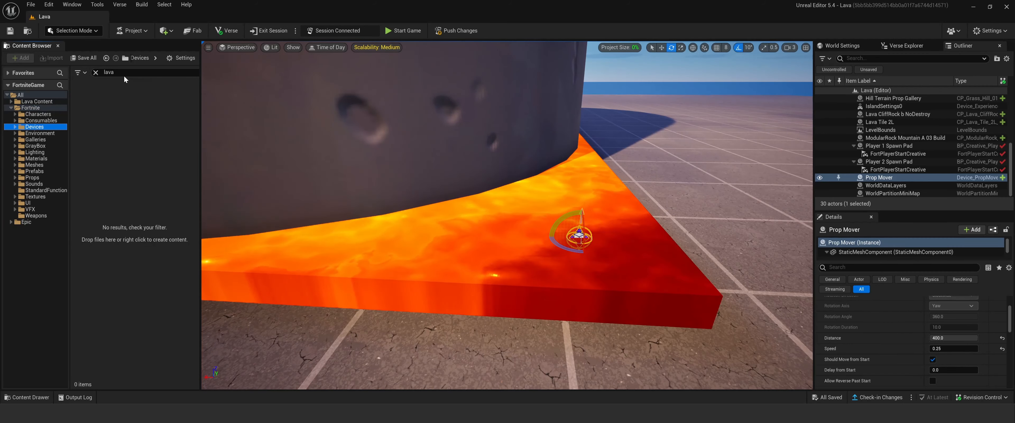
drag(117, 72, 82, 72)
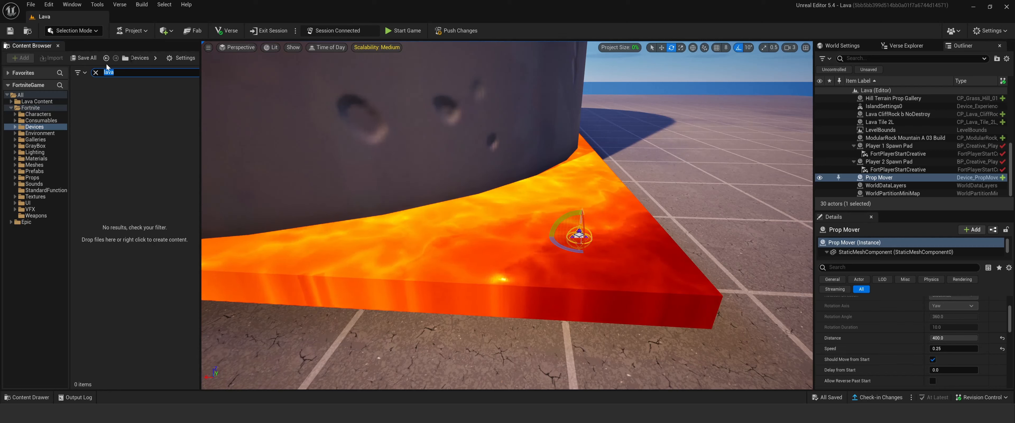
text(move)
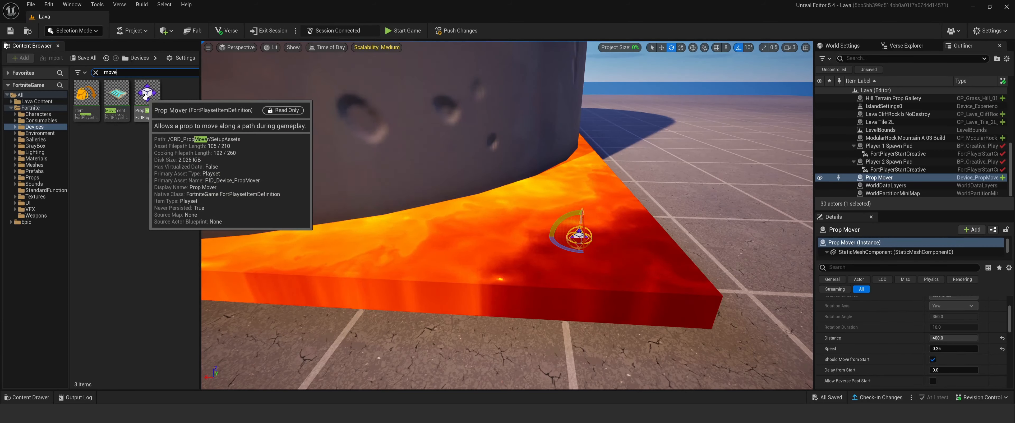
drag(147, 94, 399, 193)
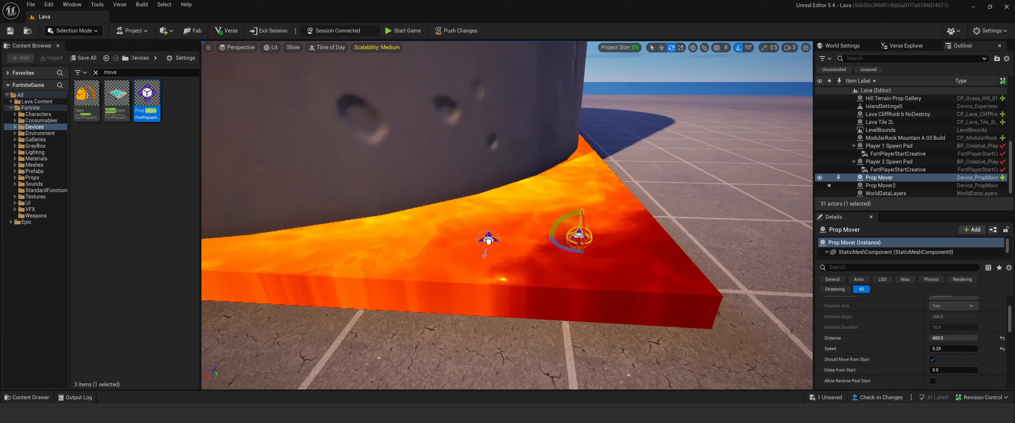
- Select the newly placed second Prop Mover, inspect it on the lava tile and delete it
click(509, 243)
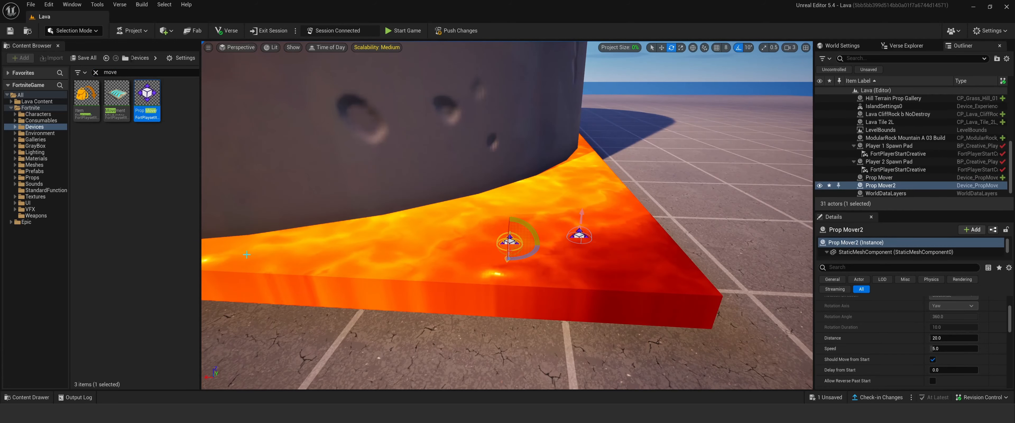
alt+drag(508, 242, 584, 278)
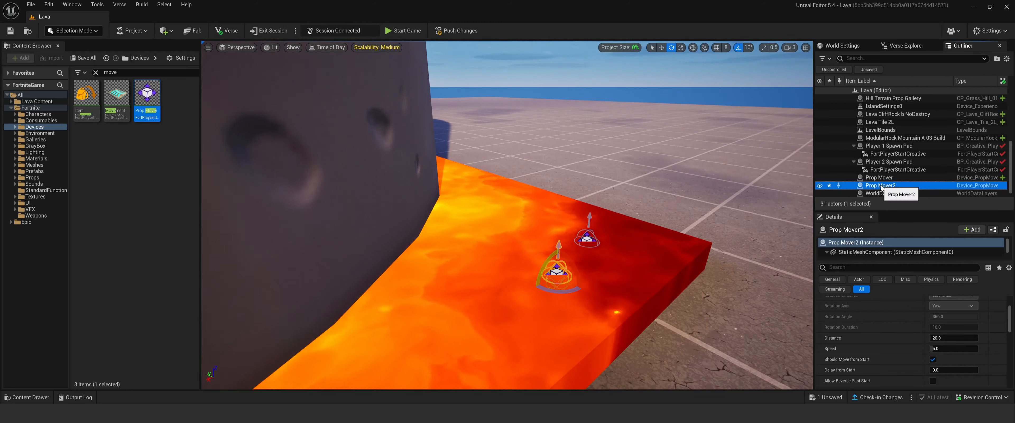
key(Delete)
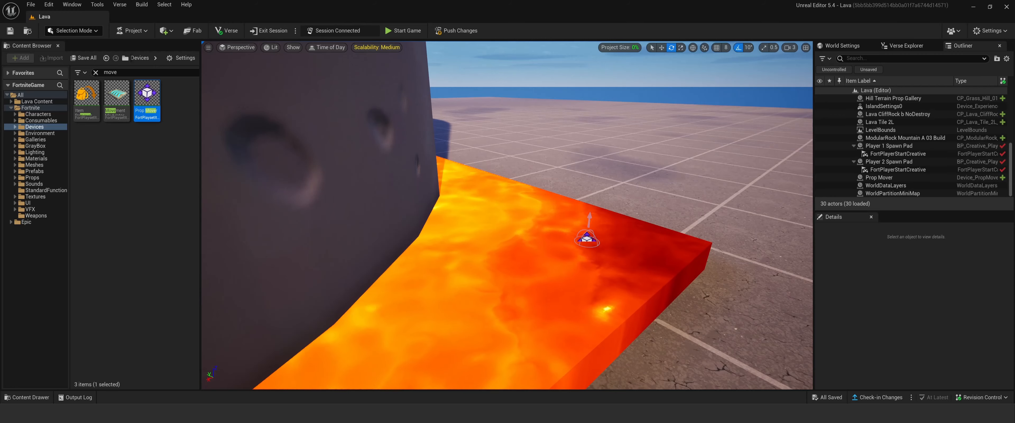
- Select the original Prop Mover on the lava tile and review its Distance and Speed settings
click(585, 235)
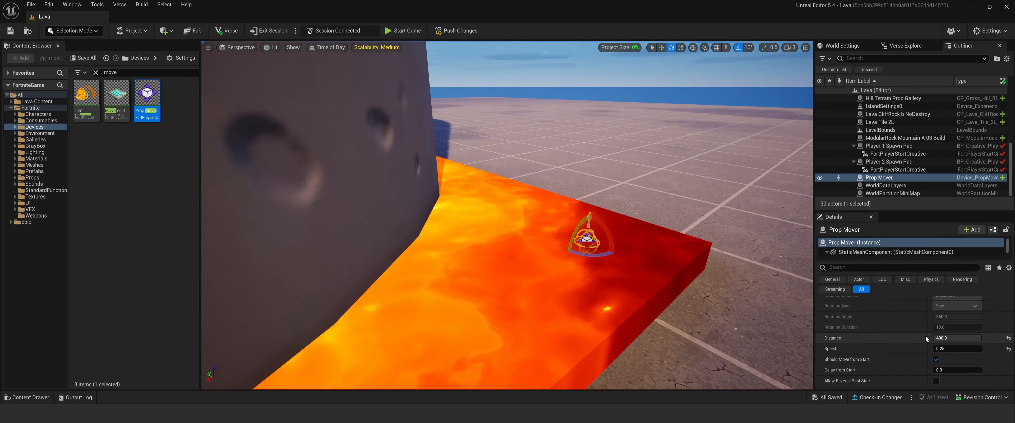
click(947, 348)
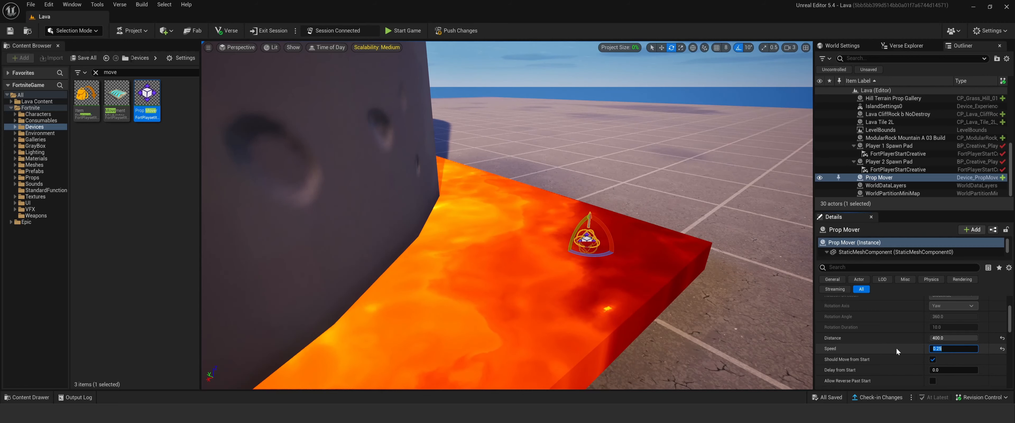
key(Return)
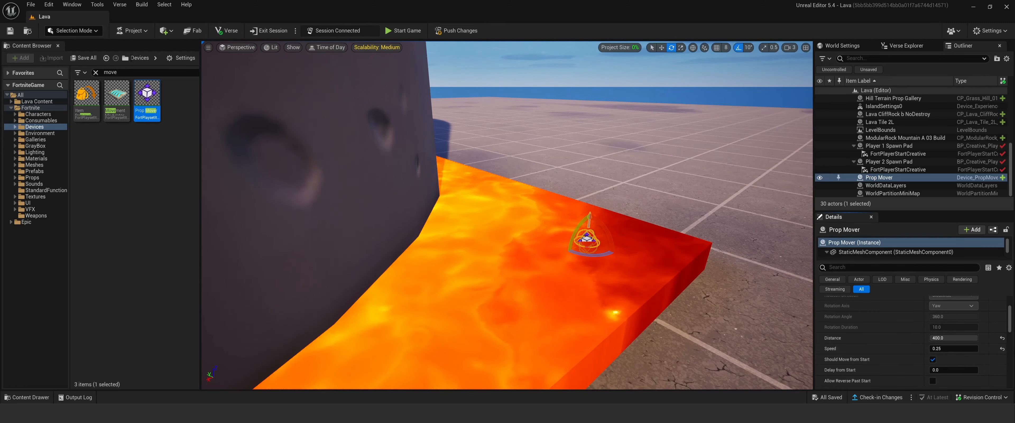
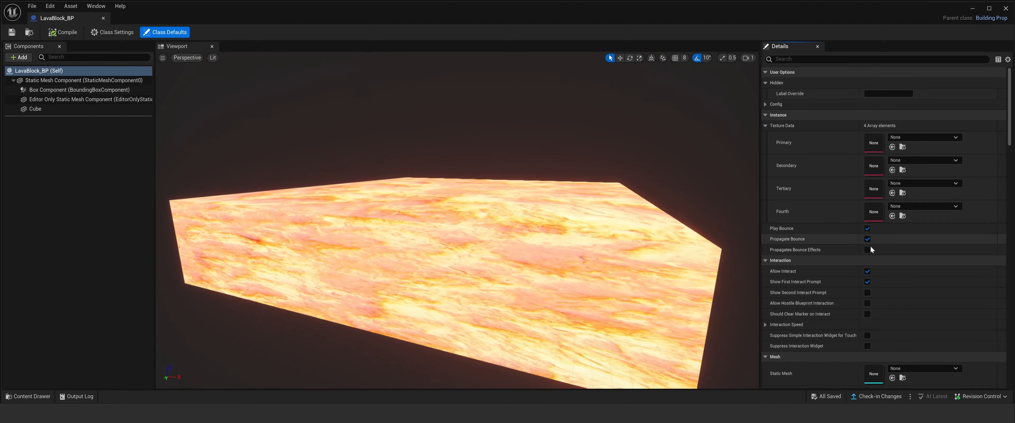
- Select the Cube component of the LavaBlock_BP blueprint to inspect its material and collision preset
click(70, 109)
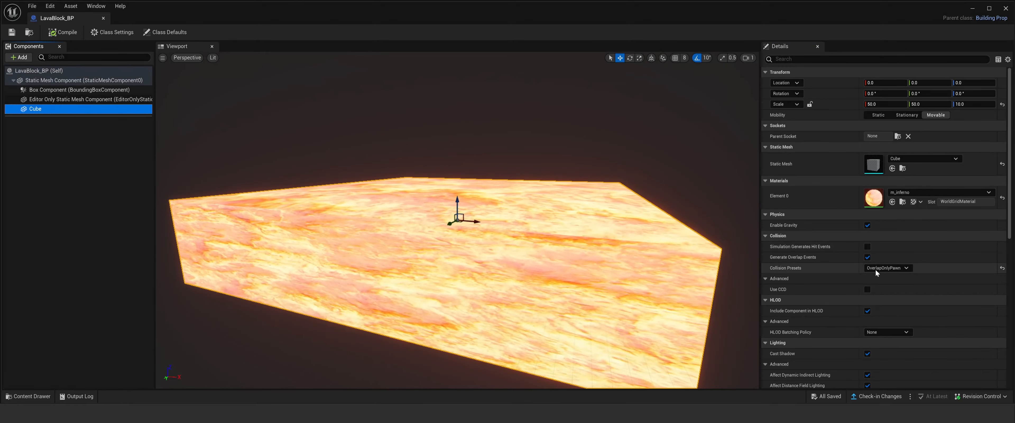
- Choose OverlapOnlyPawn as the Cube component's collision preset, inspect the lava block and minimize the blueprint editor
click(907, 269)
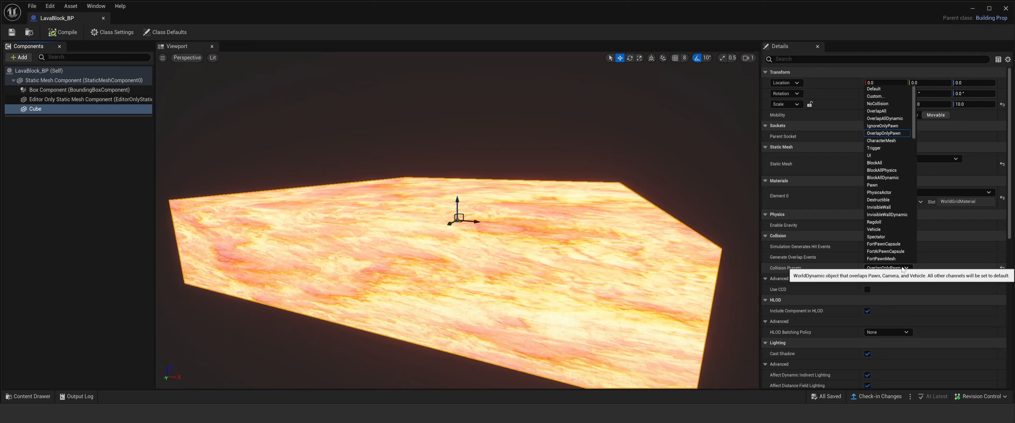
click(891, 134)
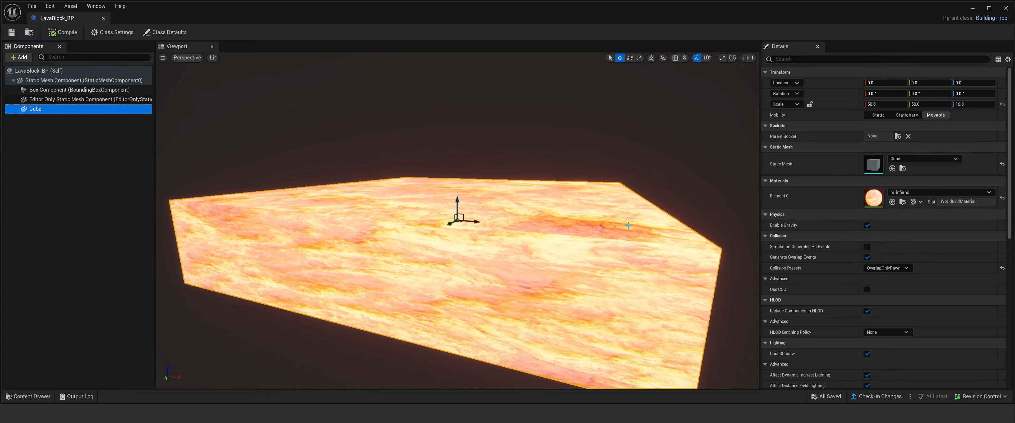
mouse_move(524, 225)
right_down()
mouse_move(532, 213)
mouse_move(491, 229)
mouse_move(512, 221)
right_up()
key(w)
key(s)
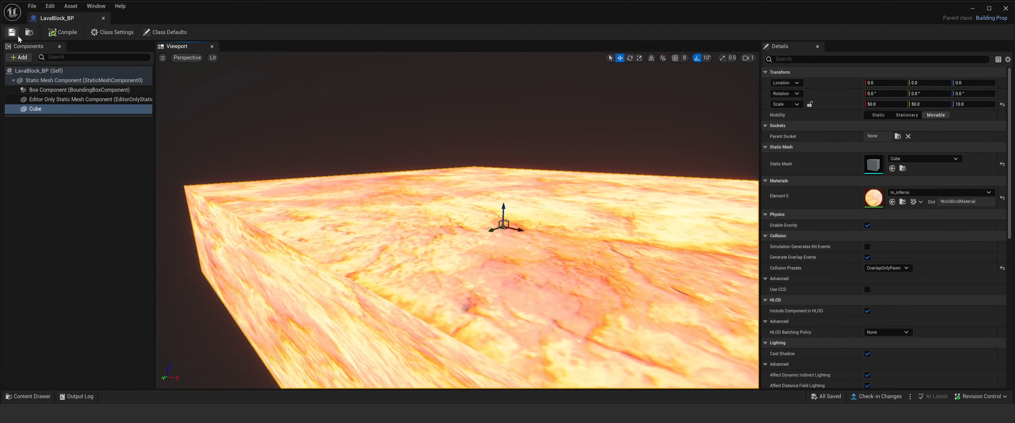
click(973, 9)
- Examine the lava tile around the arena in the level and select the LavaBlock actor
right_drag(515, 291, 481, 307)
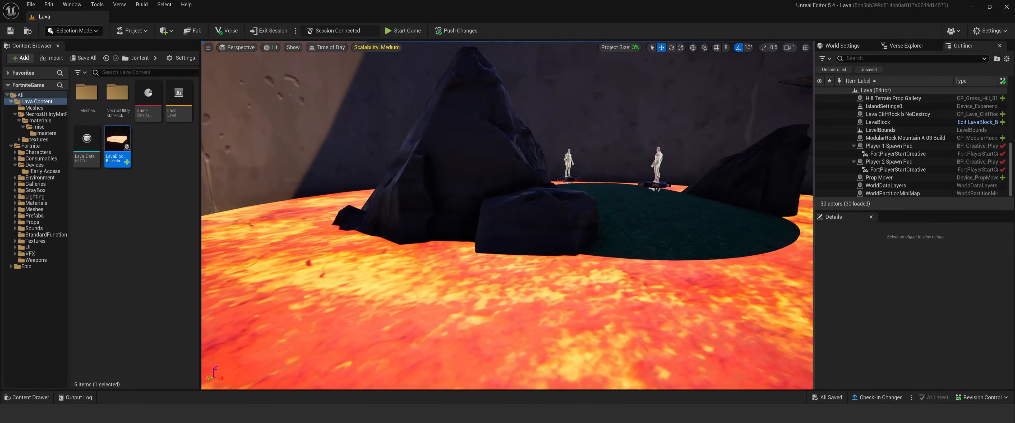
right_drag(428, 271, 503, 145)
scroll(483, 258, down, 5)
scroll(483, 258, up, 5)
key(w)
key(d)
key(a)
right_drag(412, 178, 445, 209)
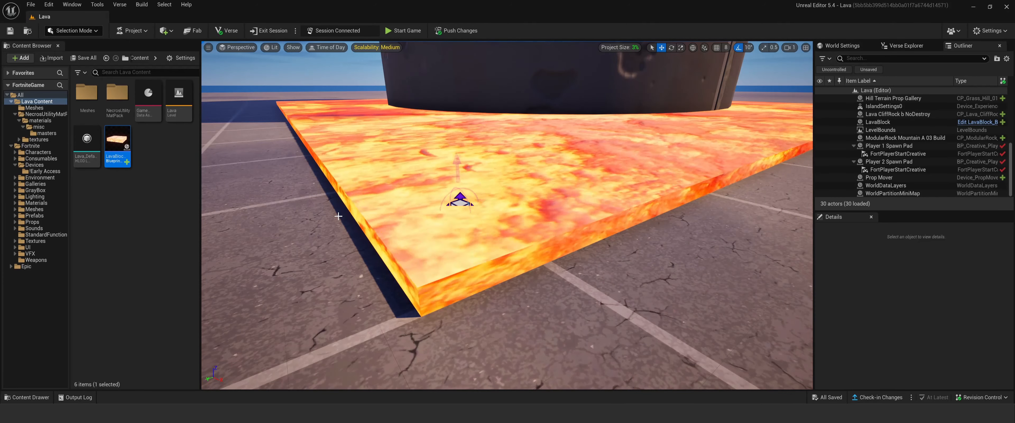
mouse_move(338, 216)
right_down()
mouse_move(236, 212)
mouse_move(329, 217)
right_up()
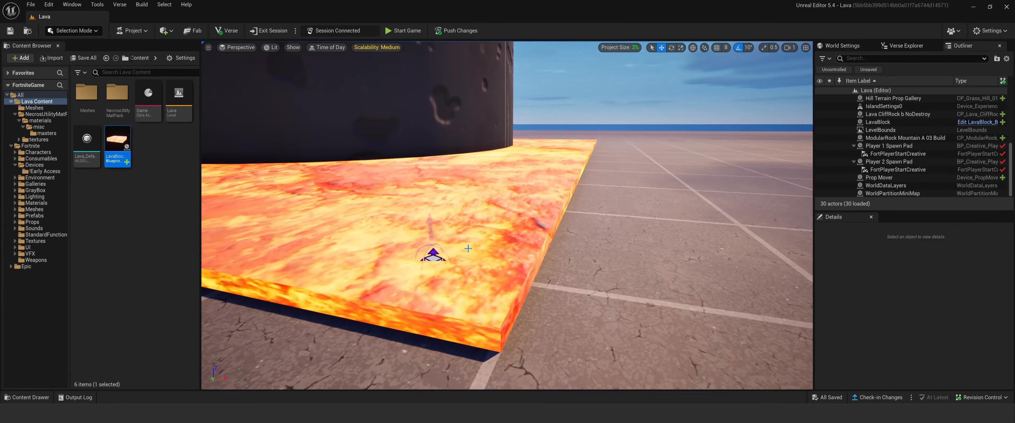
click(473, 256)
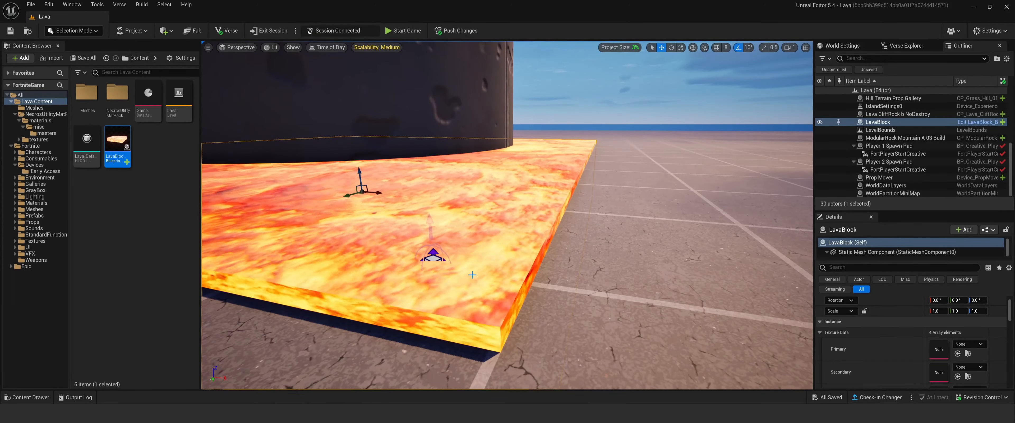
right_drag(473, 274, 417, 275)
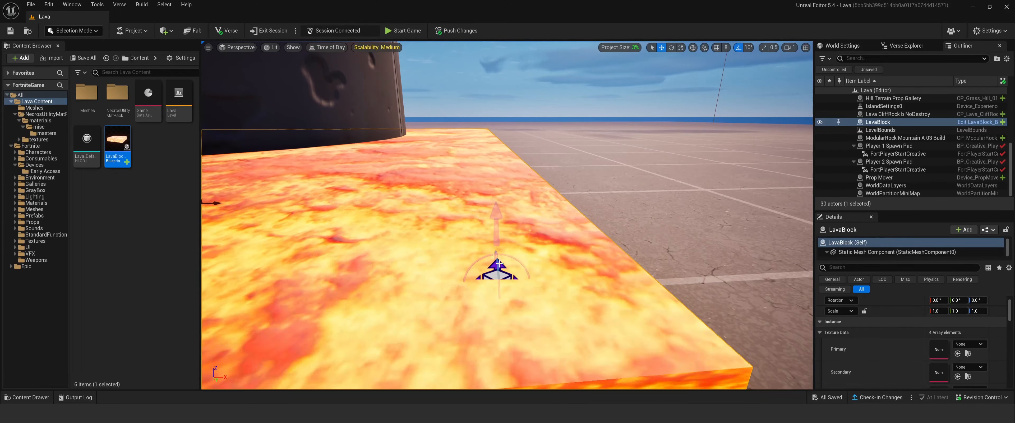
- Select the Prop Mover on the lava tile, review its collision behavior settings and open Player Damage on Collision for editing
click(498, 263)
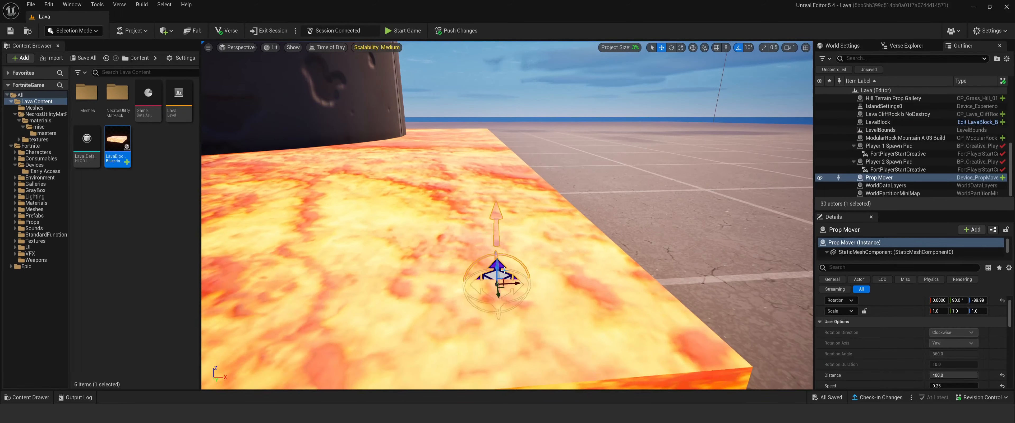
mouse_move(512, 282)
right_down()
mouse_move(502, 279)
mouse_move(516, 279)
right_up()
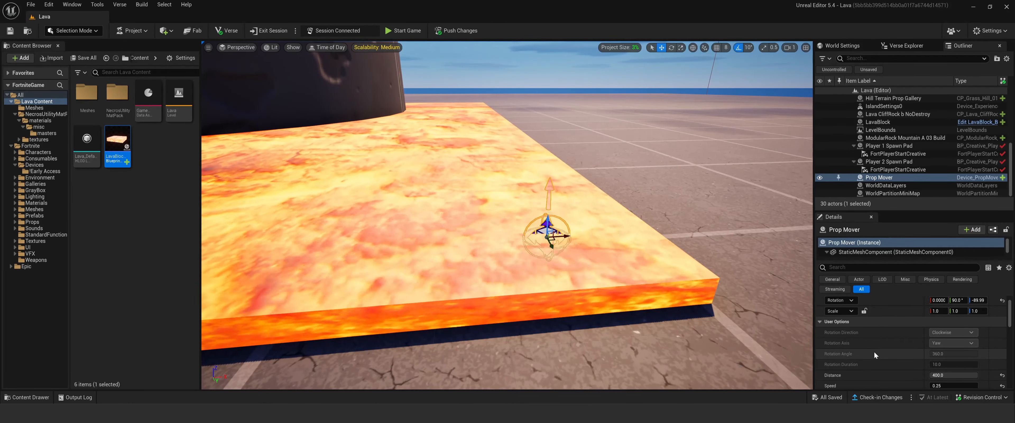
scroll(846, 368, down, 1)
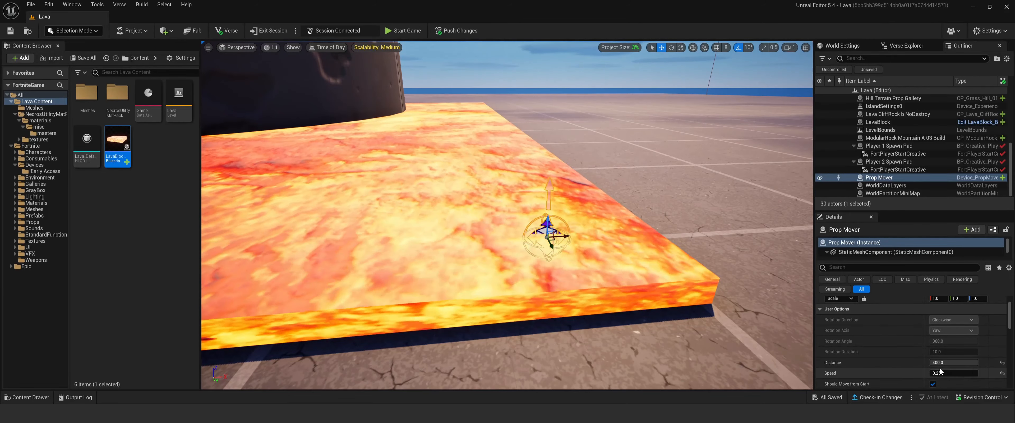
scroll(939, 363, down, 6)
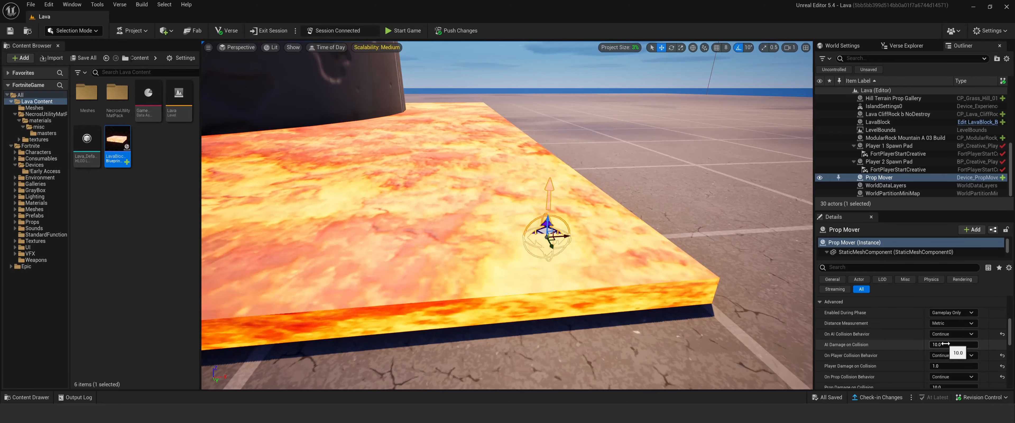
scroll(939, 346, down, 1)
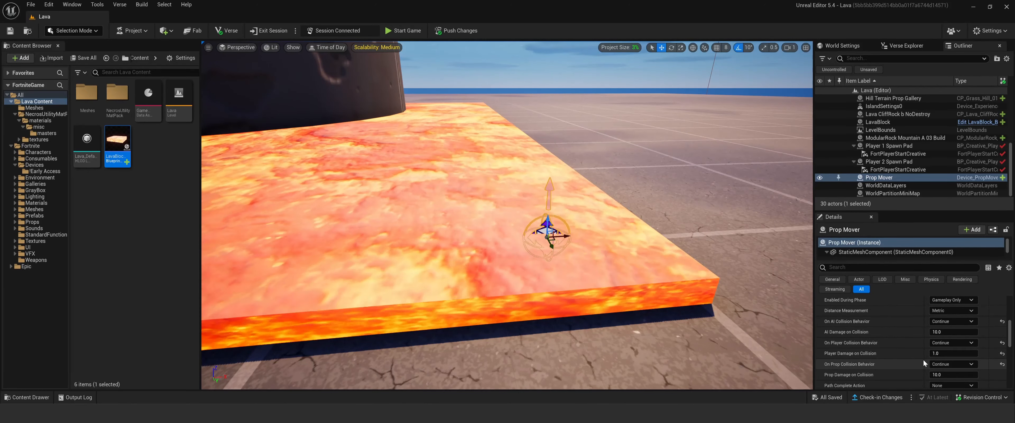
click(950, 354)
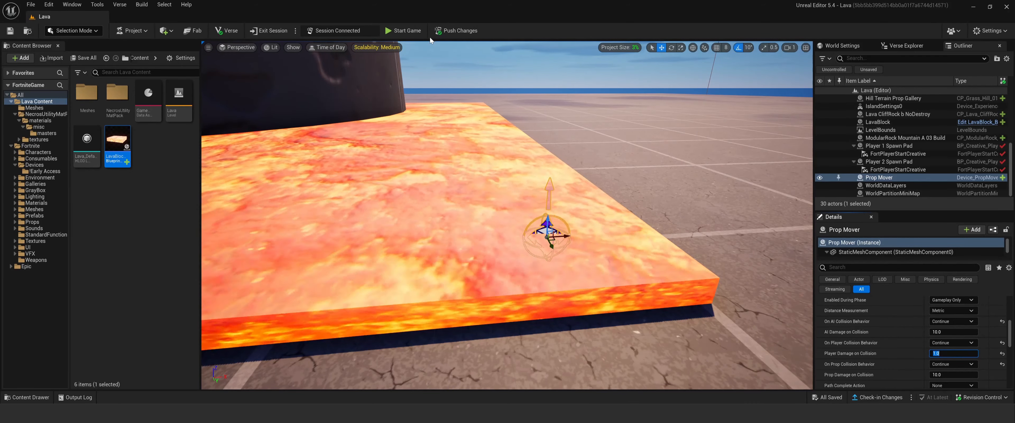
- Switch to the Fortnite client and start the game from edit mode
mouse_move(631, 413)
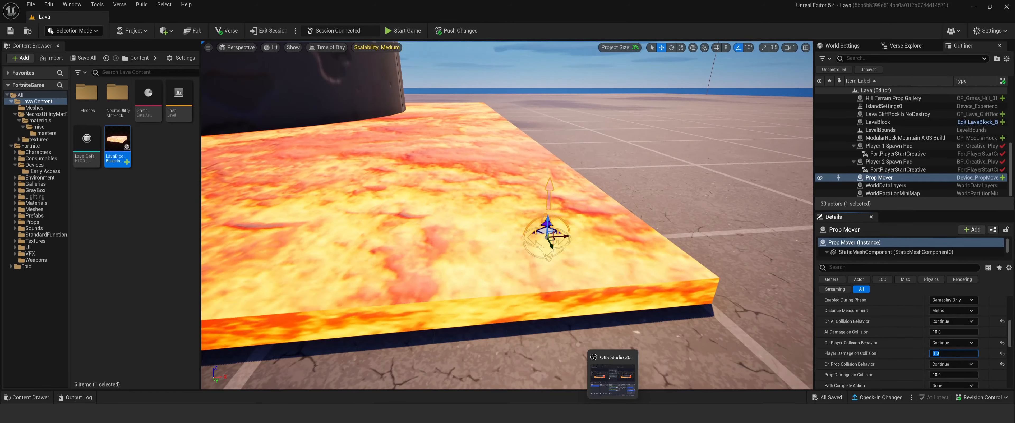
click(631, 378)
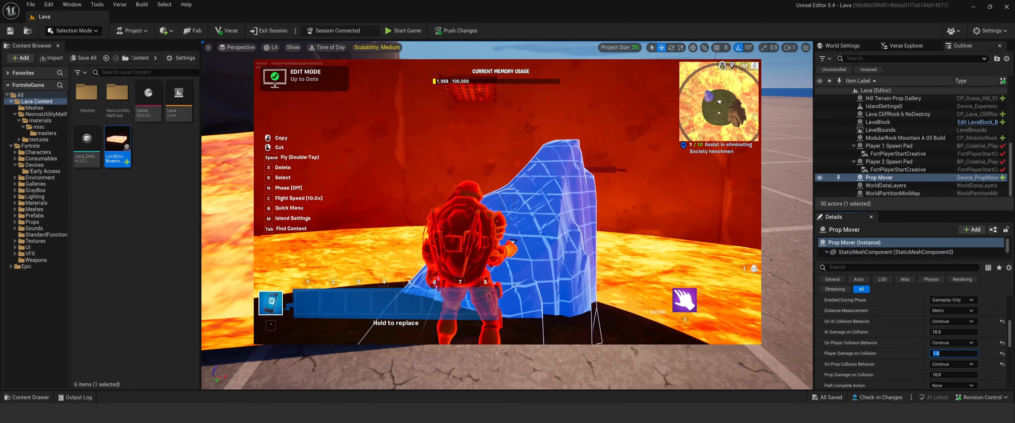
key(Escape)
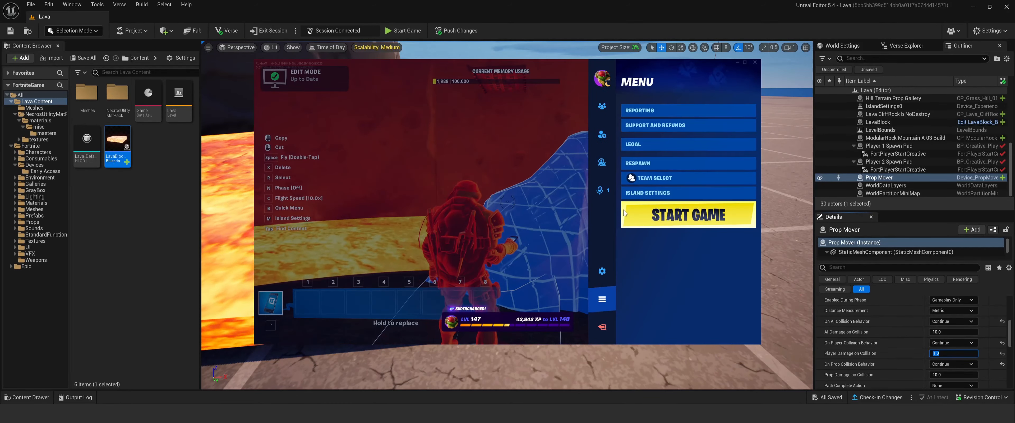
click(664, 217)
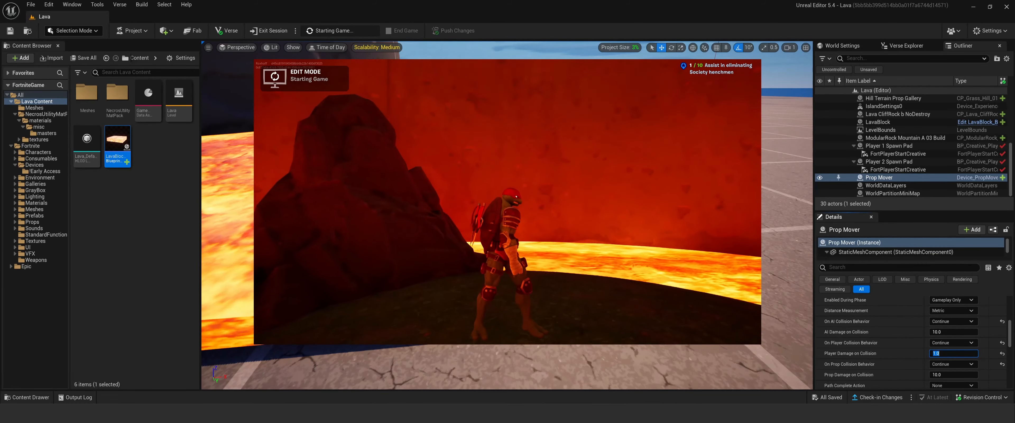
- Playtest the lava damage by running across the lava, climbing a rock and jumping onto the metal grate
key(w)
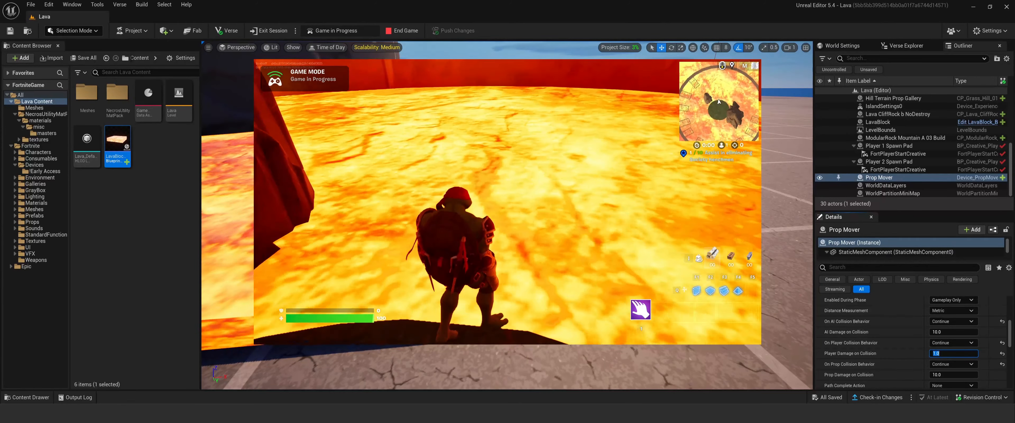
key(w)
key(w)
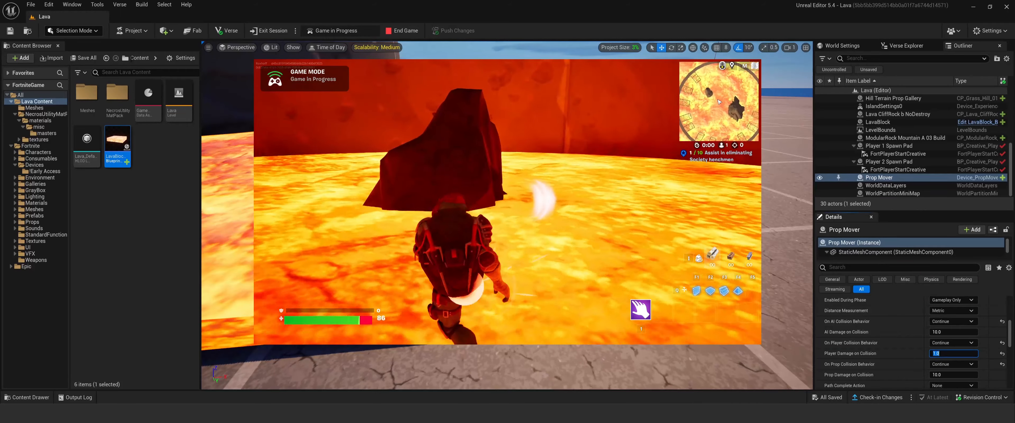
key(w)
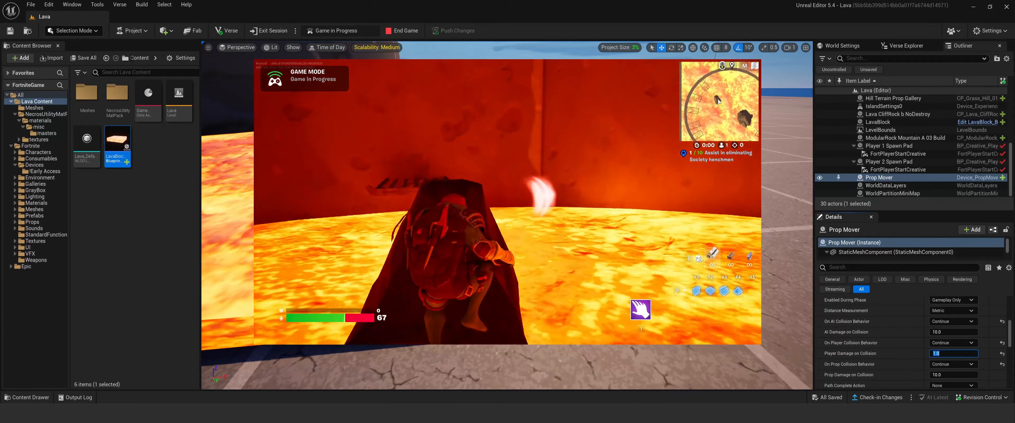
key(space)
key(shift+w)
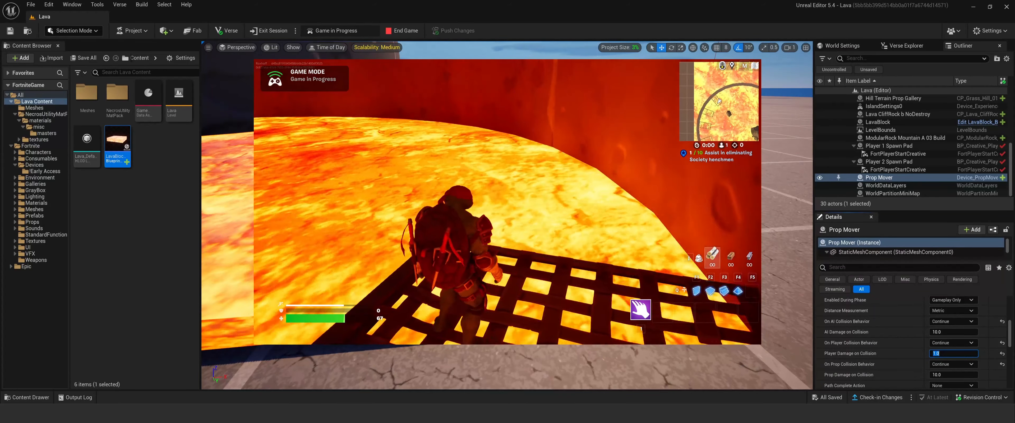
key(w)
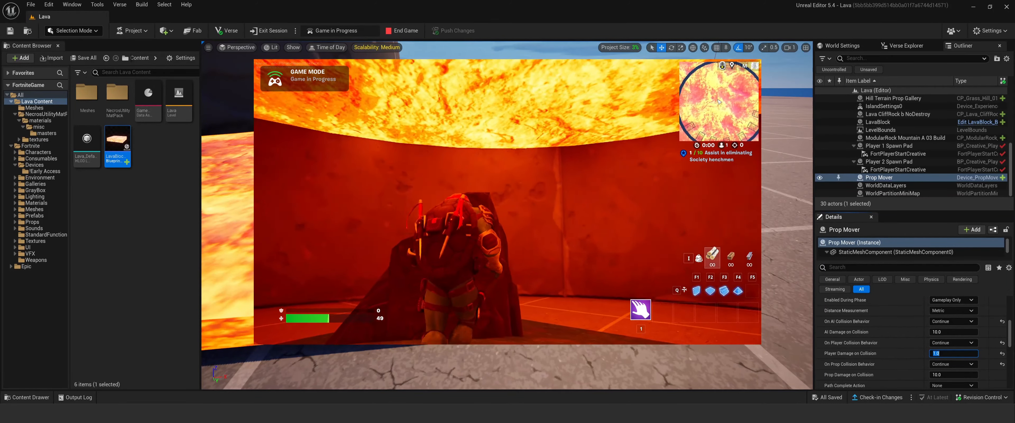
- Walk around the arena floor beneath the raised lava, open the game menu and switch to OBS Studio
key(w)
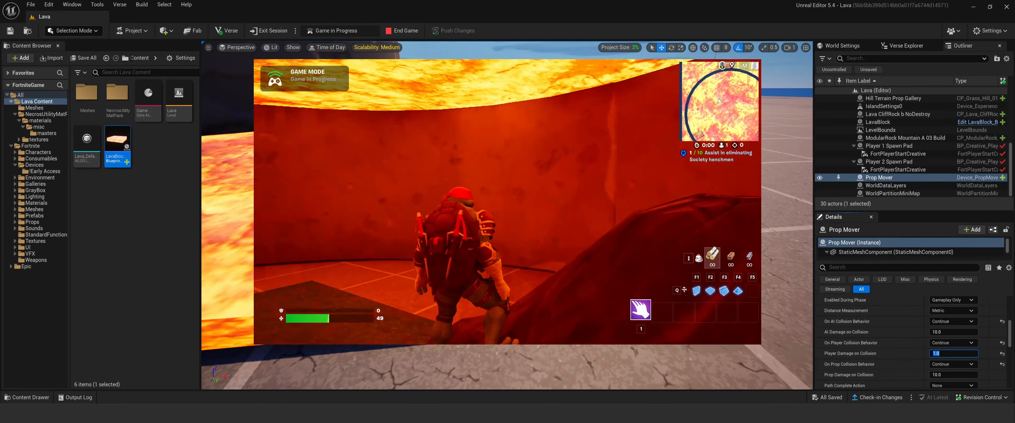
key(w)
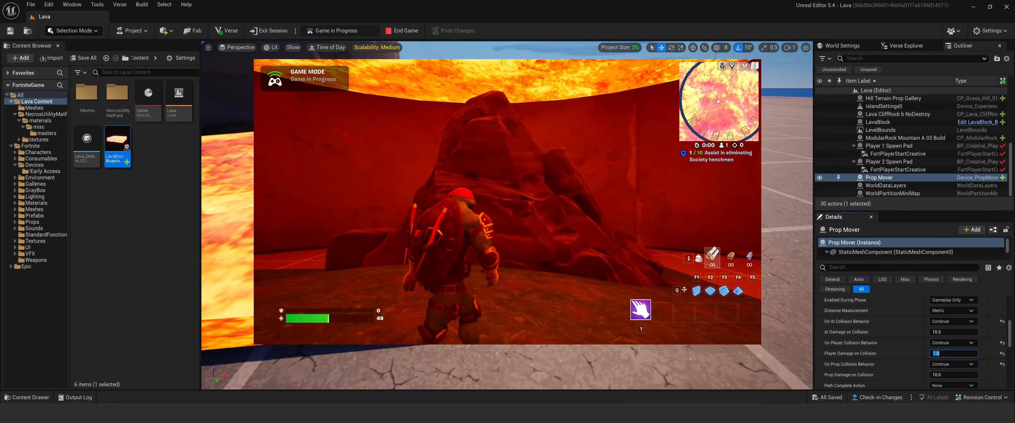
key(w)
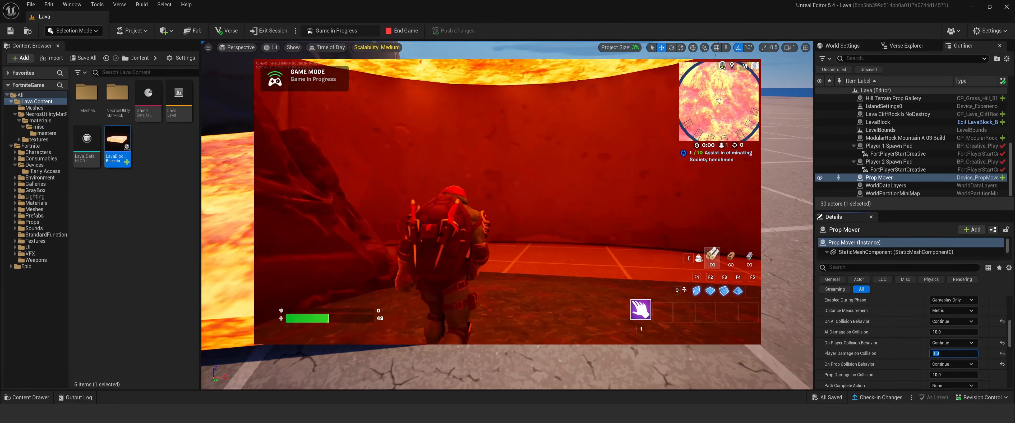
key(w)
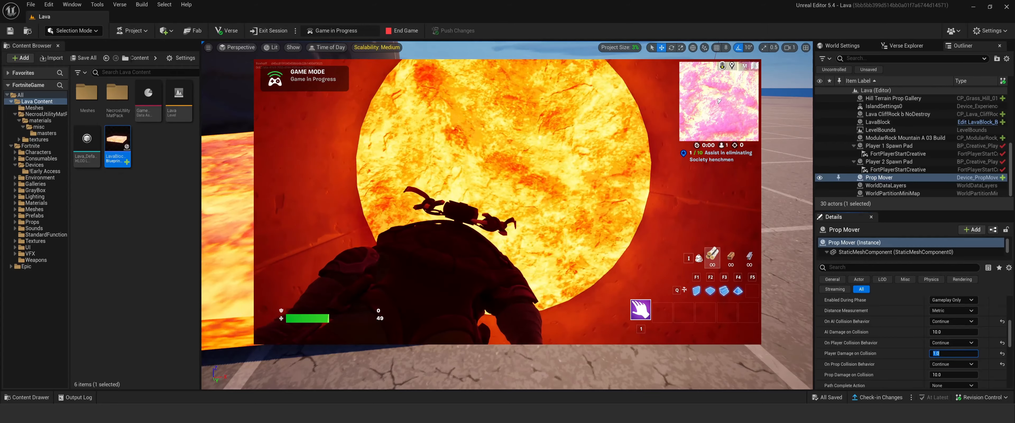
key(Escape)
key(alt+Tab)
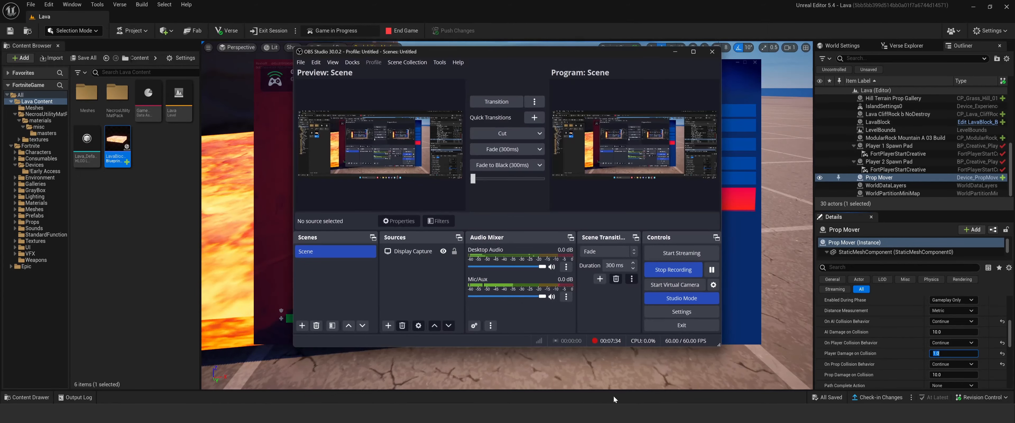